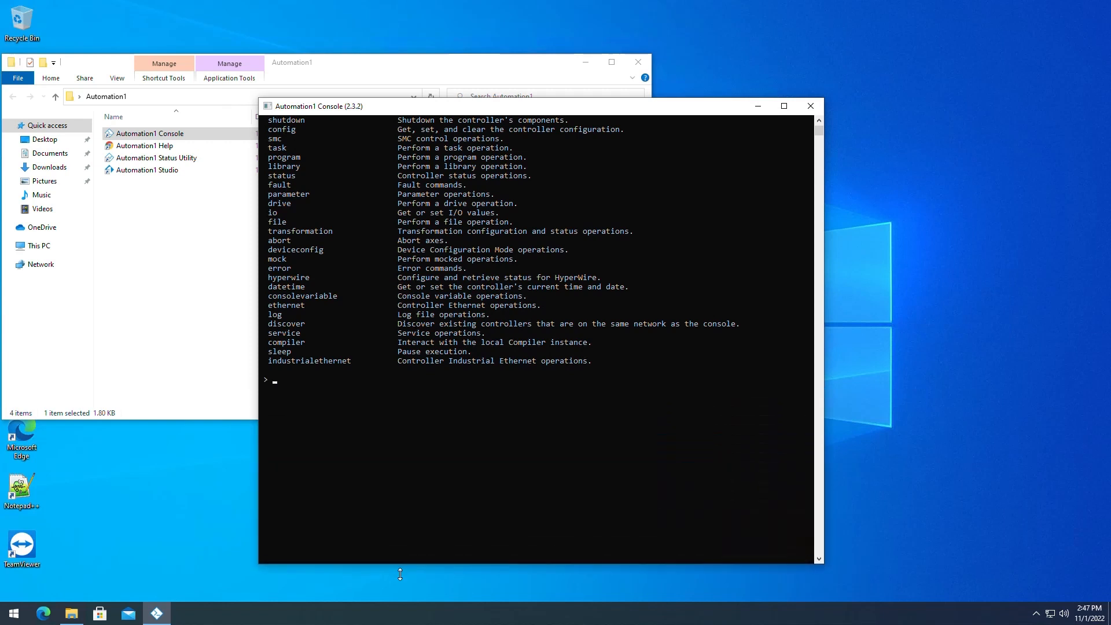
- Display the help for the deviceconfig command and review its subcommands alongside the general command list
{"action": "scroll", "coordinate": [359, 460], "scroll_direction": "up", "scroll_amount": 3}
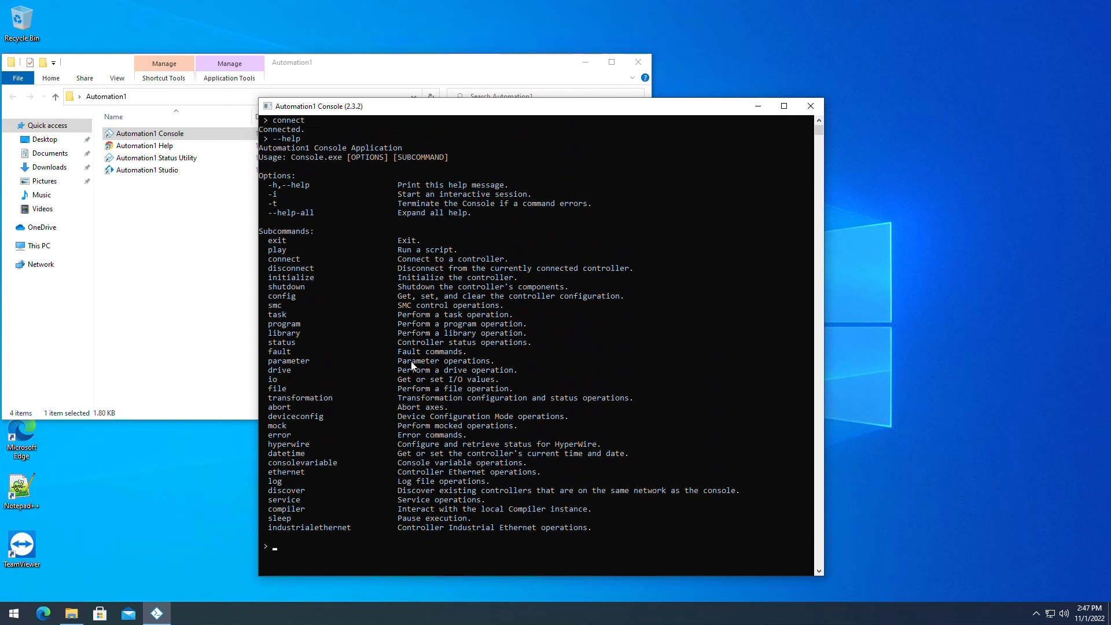
{"action": "type", "text": "deviceconfig -h"}
{"action": "key", "text": "Return"}
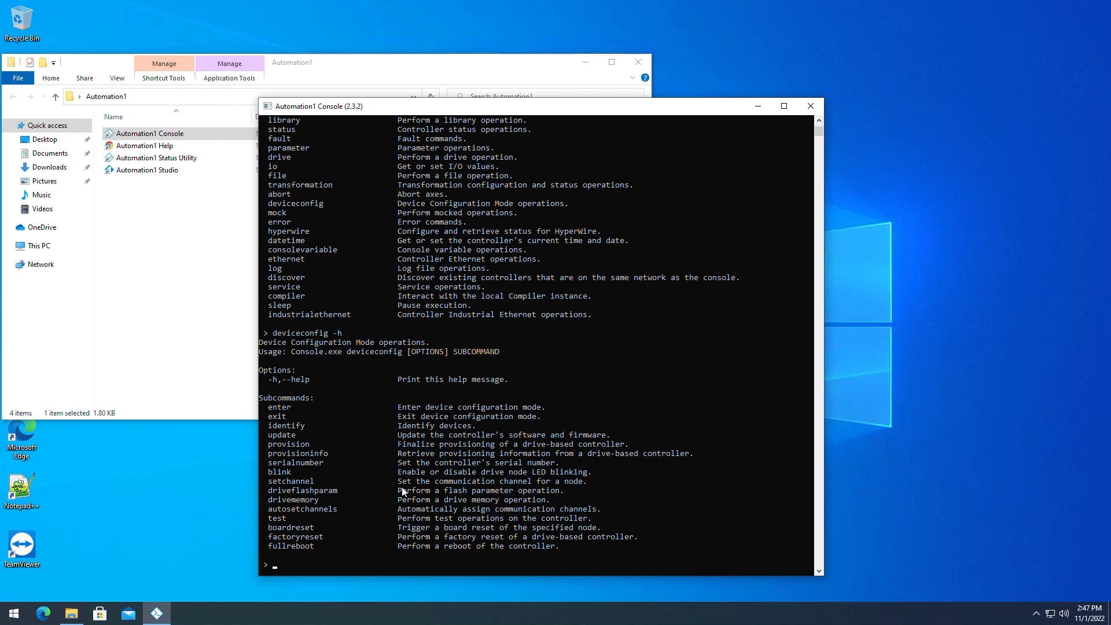
{"action": "scroll", "coordinate": [403, 490], "scroll_direction": "up", "scroll_amount": 3}
{"action": "scroll", "coordinate": [402, 490], "scroll_direction": "up", "scroll_amount": 5}
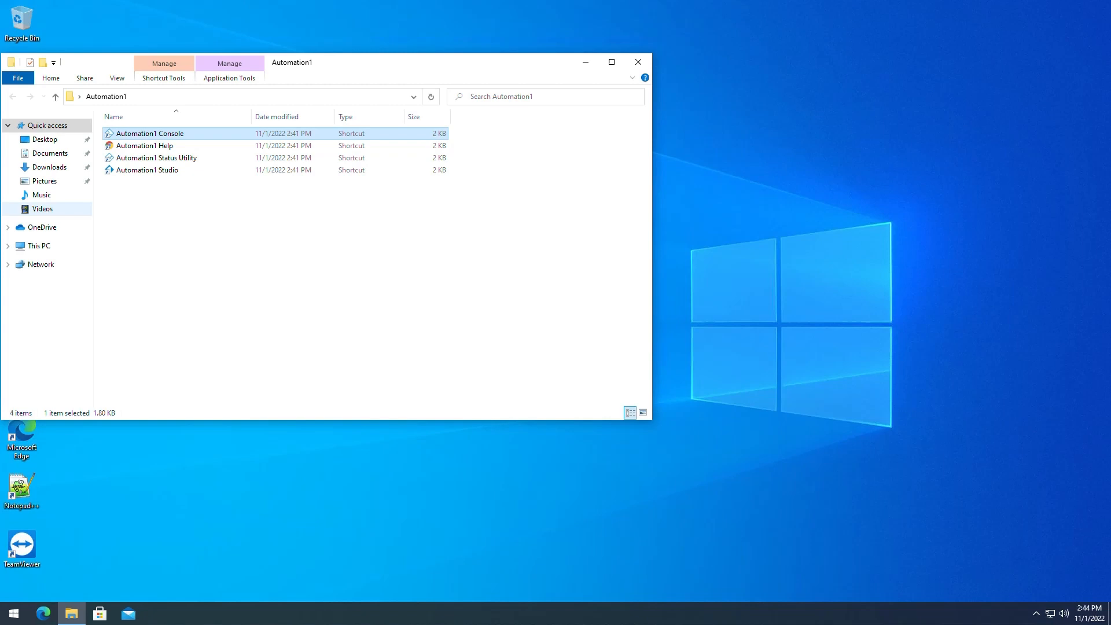
- Launch Automation1 Console and move its window clear of the shortcut list in the folder window
{"action": "double_click", "coordinate": [203, 139]}
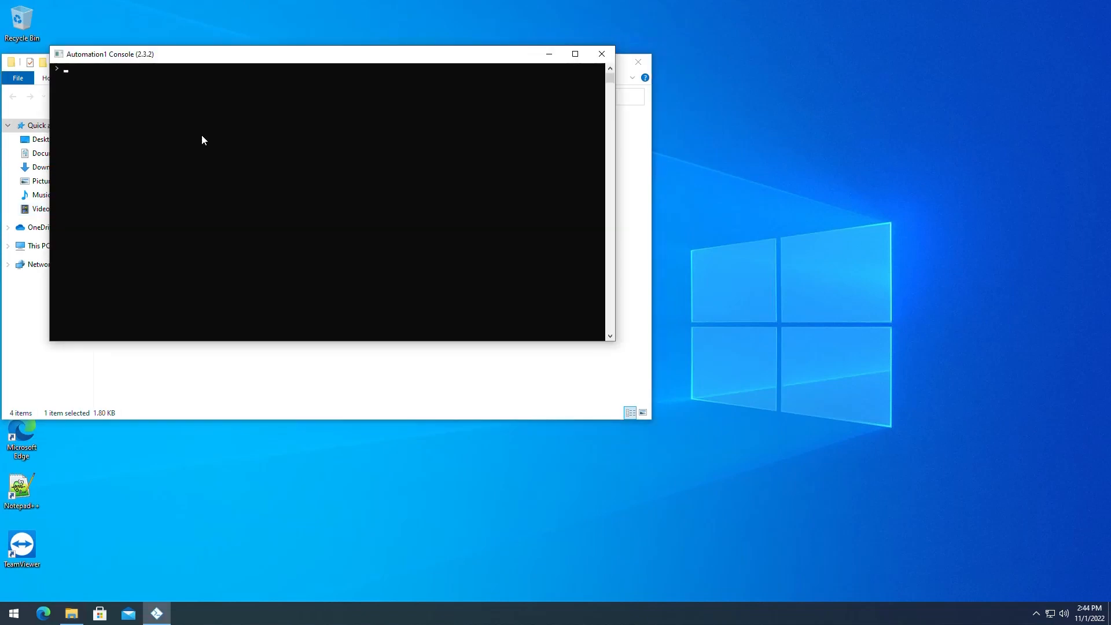
{"action": "left_click_drag", "start_coordinate": [183, 62], "coordinate": [503, 68]}
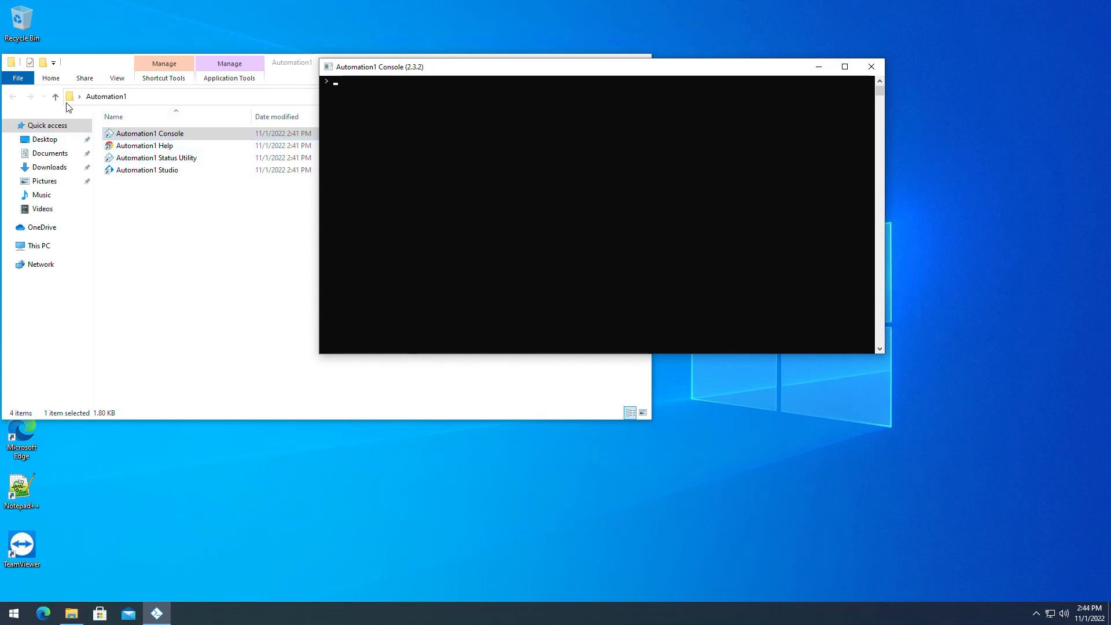
{"action": "left_click_drag", "start_coordinate": [471, 70], "coordinate": [349, 105]}
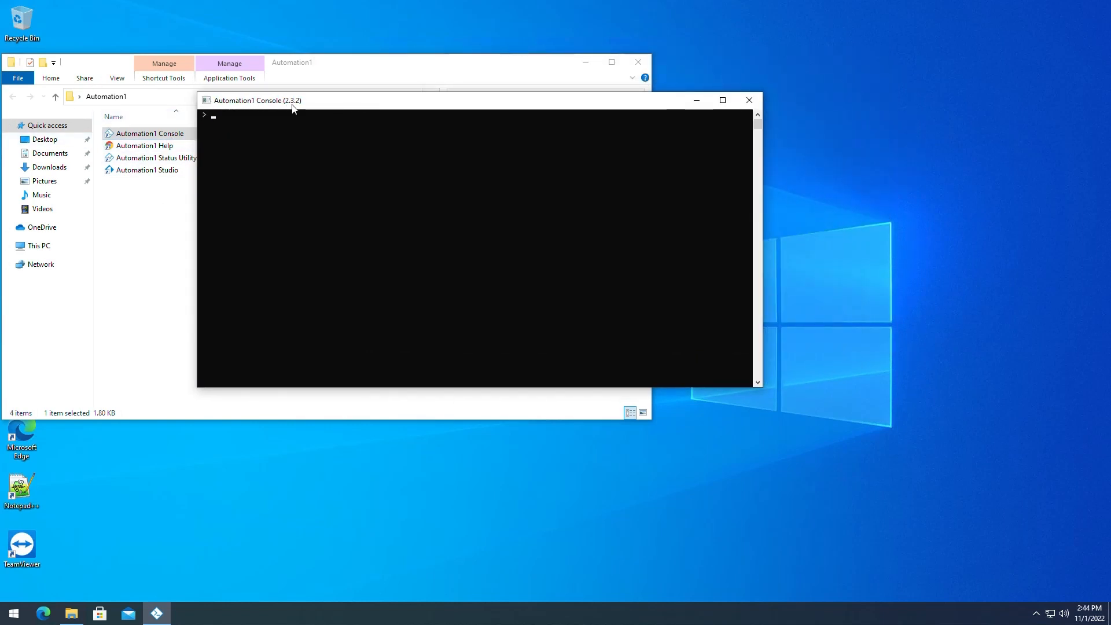
{"action": "left_click", "coordinate": [329, 123]}
{"action": "left_click", "coordinate": [250, 115]}
- Connect to the local controller and enter device configuration mode
{"action": "type", "text": "connect"}
{"action": "key", "text": "Return"}
{"action": "type", "text": "deviceconfig enter"}
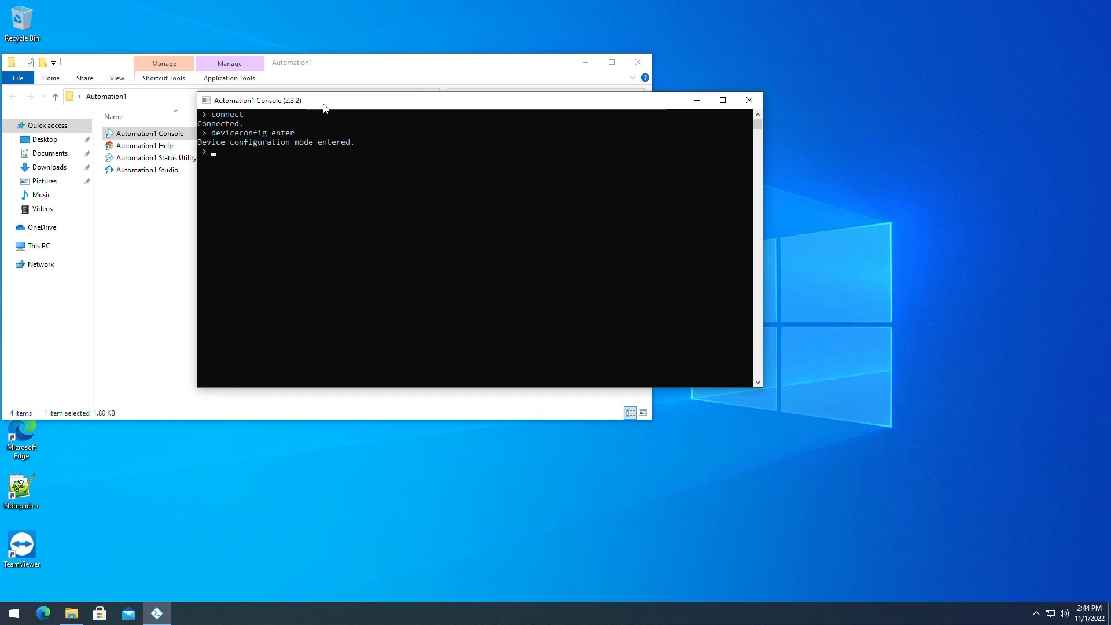
- Run deviceconfig identify to list the local controller's software versions, nodes and card information
{"action": "key", "text": "Up"}
{"action": "key", "text": "BackSpace"}
{"action": "key", "text": "BackSpace"}
{"action": "key", "text": "BackSpace"}
{"action": "key", "text": "BackSpace"}
{"action": "key", "text": "BackSpace"}
{"action": "type", "text": "identify"}
{"action": "key", "text": "Return"}
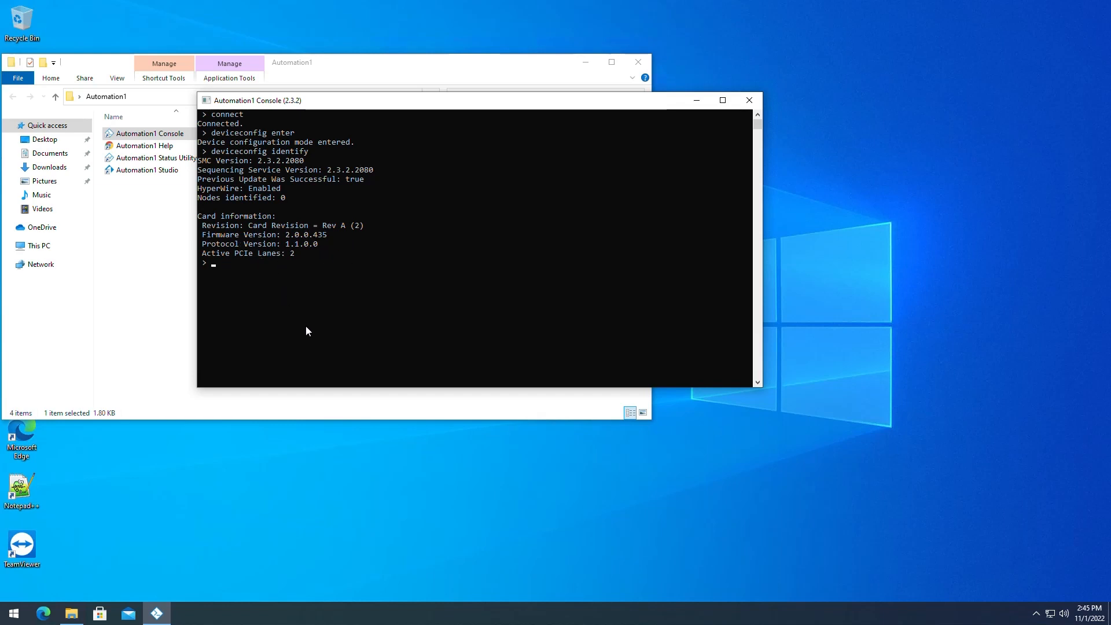
- Update the controller's software and firmware with deviceconfig update
{"action": "key", "text": "Up"}
{"action": "key", "text": "BackSpace"}
{"action": "key", "text": "BackSpace"}
{"action": "key", "text": "BackSpace"}
{"action": "key", "text": "BackSpace"}
{"action": "key", "text": "BackSpace"}
{"action": "key", "text": "BackSpace"}
{"action": "key", "text": "BackSpace"}
{"action": "key", "text": "BackSpace"}
{"action": "type", "text": "update"}
{"action": "key", "text": "Return"}
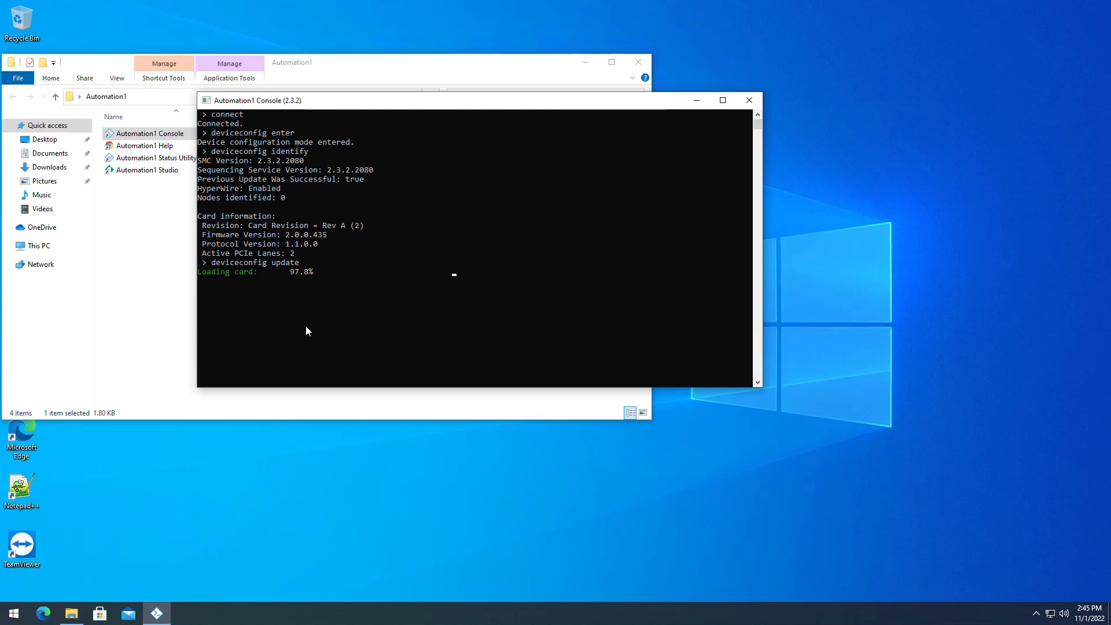
- Identify the devices again to check the card's firmware version after the update
{"action": "key", "text": "Up"}
{"action": "key", "text": "Up"}
{"action": "key", "text": "Return"}
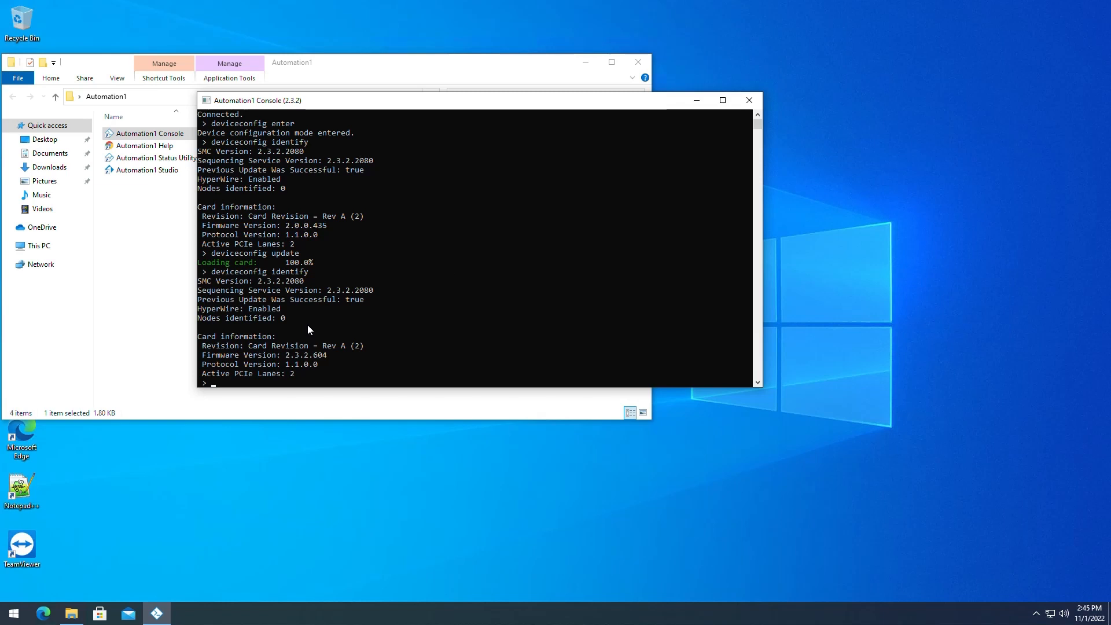
{"action": "scroll", "coordinate": [340, 310], "scroll_direction": "down", "scroll_amount": 2}
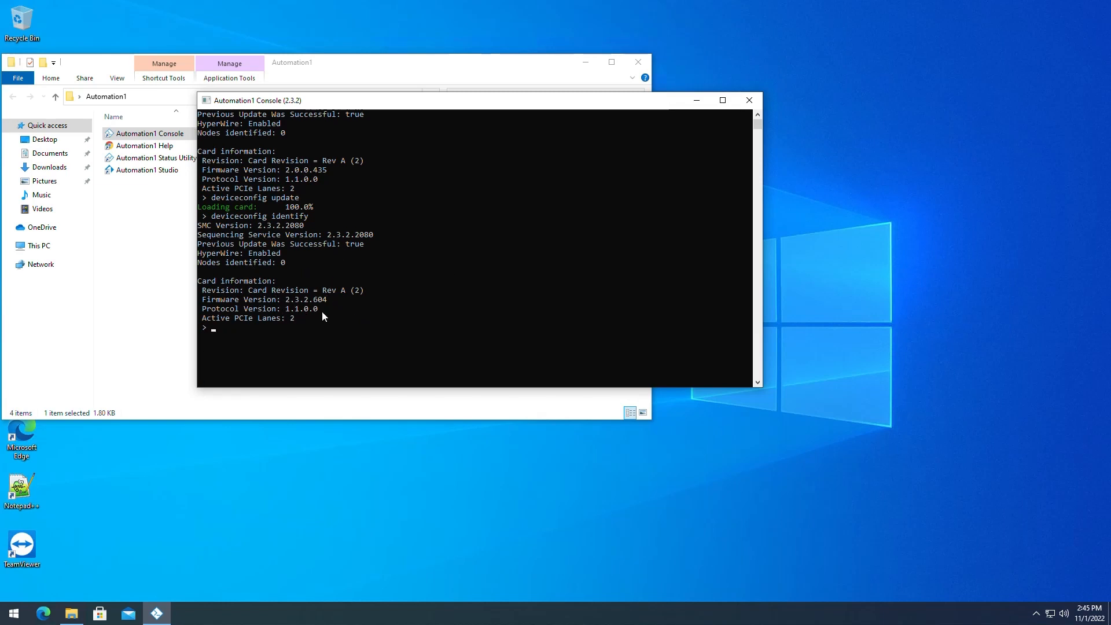
- Exit device configuration mode with deviceconfig exit and disconnect from the local controller
{"action": "key", "text": "Up"}
{"action": "key", "text": "BackSpace"}
{"action": "key", "text": "BackSpace"}
{"action": "key", "text": "BackSpace"}
{"action": "key", "text": "BackSpace"}
{"action": "key", "text": "BackSpace"}
{"action": "key", "text": "BackSpace"}
{"action": "key", "text": "BackSpace"}
{"action": "key", "text": "BackSpace"}
{"action": "type", "text": "exit"}
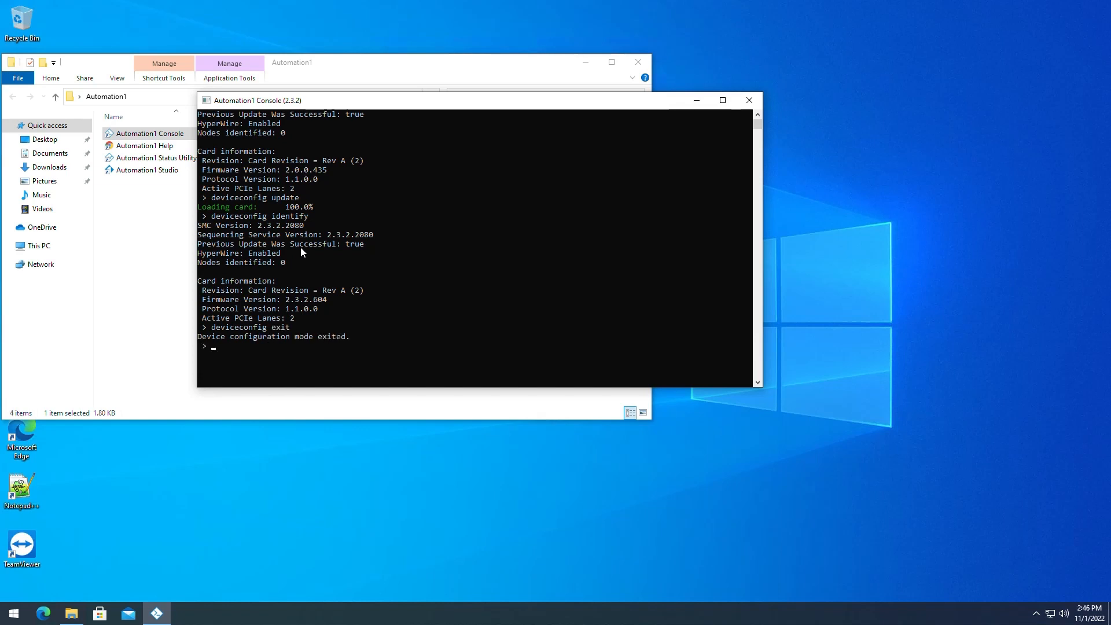
{"action": "type", "text": "disconnect"}
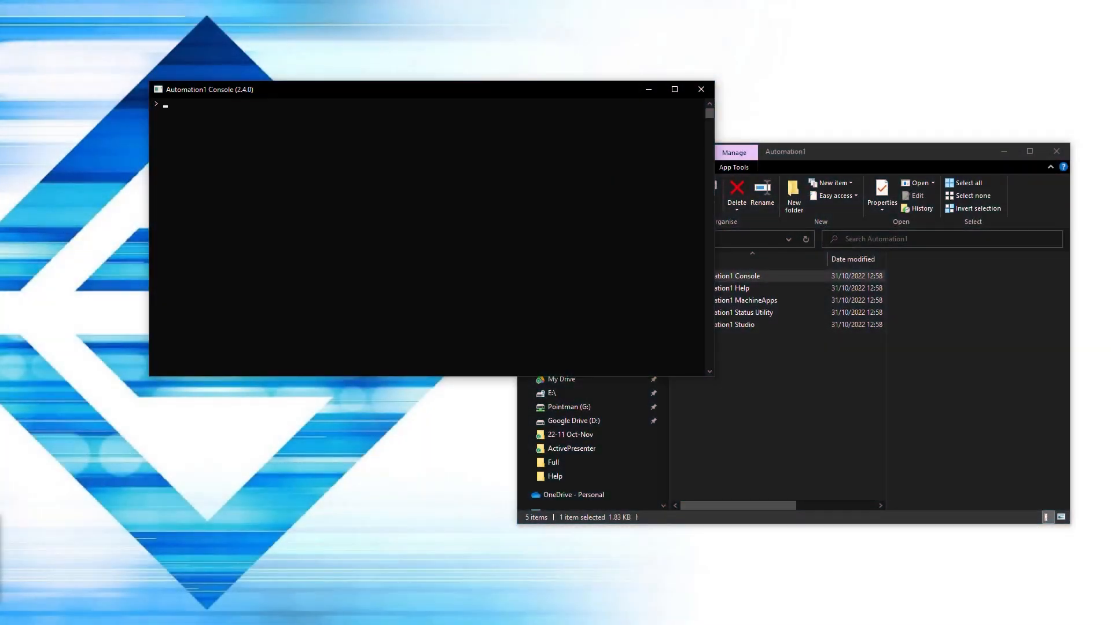
- Connect to the controller at IP address 192.168.7.1 and enter device configuration mode
{"action": "type", "text": "connect --ip 192.168.7.1"}
{"action": "key", "text": "Return"}
{"action": "type", "text": "device"}
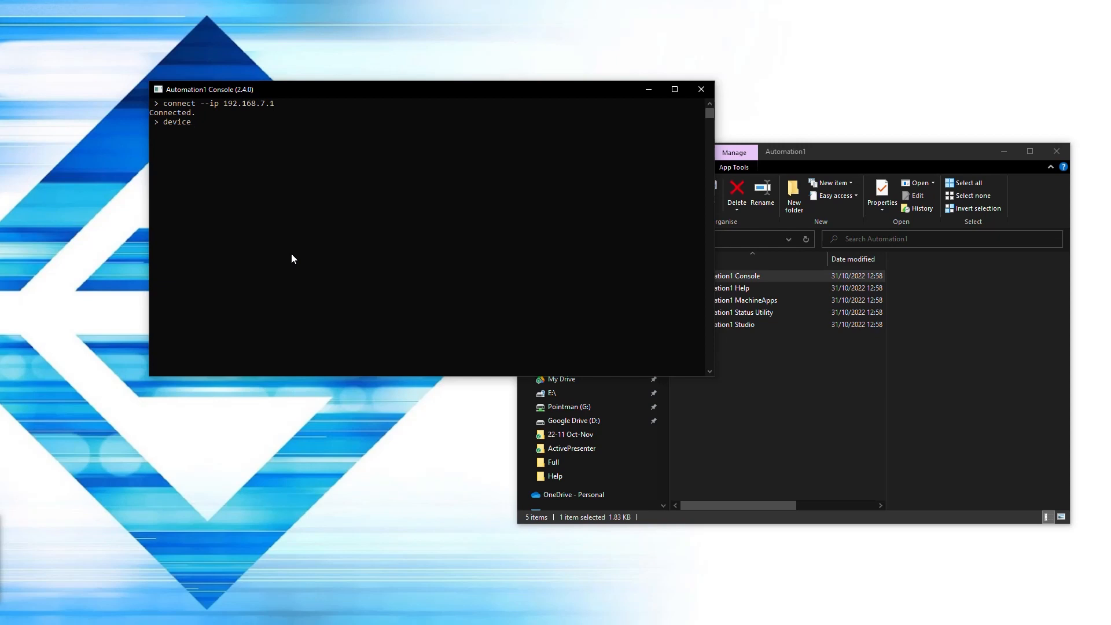
{"action": "type", "text": "config enter"}
{"action": "key", "text": "Return"}
- Run deviceconfig identify to list the nodes and firmware versions of the controller at 192.168.7.1
{"action": "key", "text": "Up"}
{"action": "key", "text": "BackSpace"}
{"action": "key", "text": "BackSpace"}
{"action": "key", "text": "BackSpace"}
{"action": "key", "text": "BackSpace"}
{"action": "key", "text": "BackSpace"}
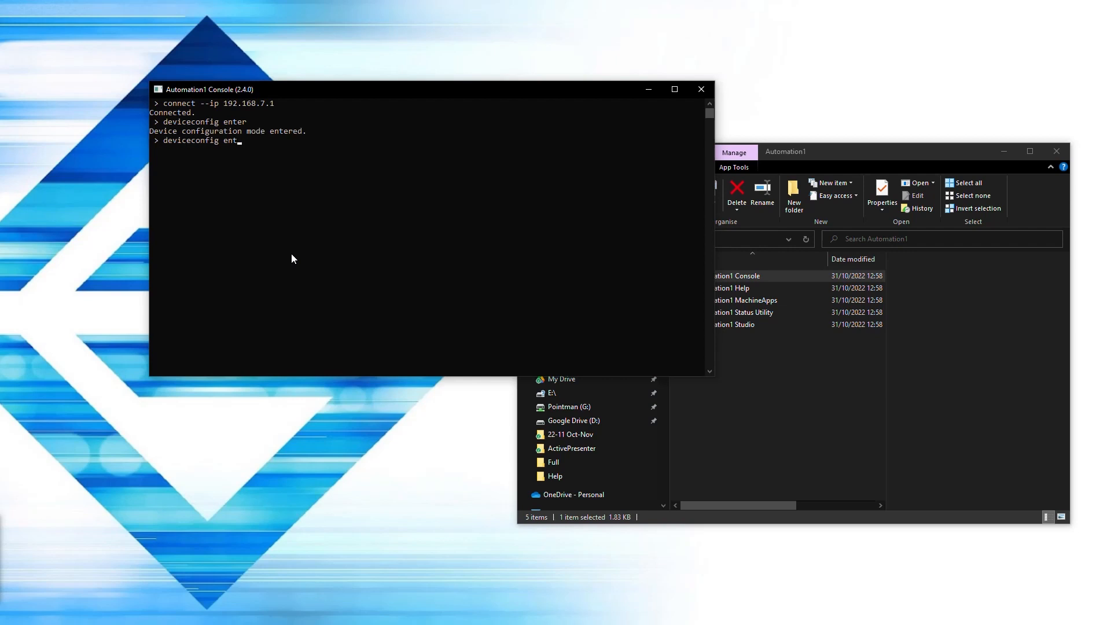
{"action": "type", "text": "identify"}
{"action": "key", "text": "Return"}
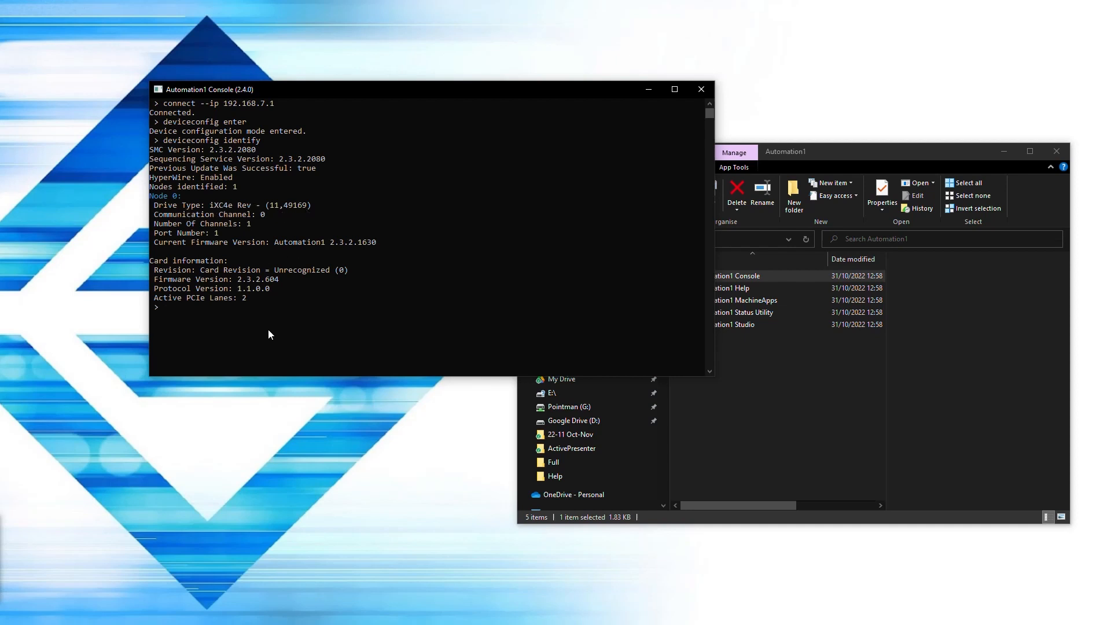
- Exit device configuration mode with deviceconfig exit
{"action": "key", "text": "Up"}
{"action": "key", "text": "BackSpace"}
{"action": "key", "text": "BackSpace"}
{"action": "key", "text": "BackSpace"}
{"action": "key", "text": "BackSpace"}
{"action": "key", "text": "BackSpace"}
{"action": "key", "text": "BackSpace"}
{"action": "type", "text": "eviceconfig exit"}
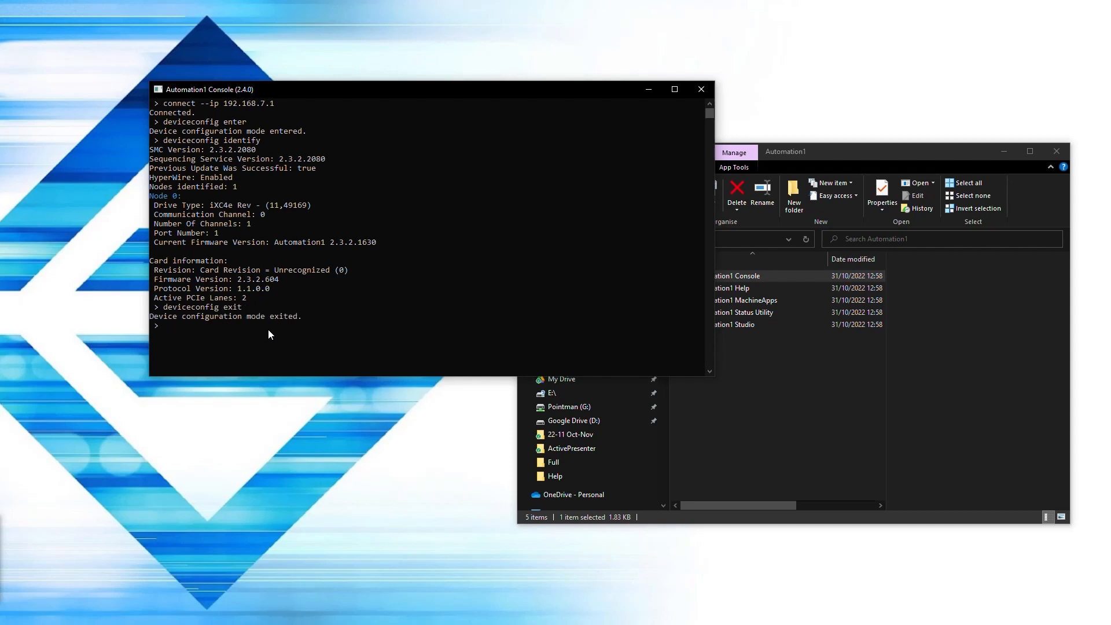
- Retrieve the controller's current Ethernet configuration with ethernet get
{"action": "type", "text": "ethern"}
{"action": "key", "text": "BackSpace"}
{"action": "key", "text": "BackSpace"}
{"action": "key", "text": "BackSpace"}
{"action": "type", "text": "net"}
{"action": "key", "text": "BackSpace"}
{"action": "key", "text": "BackSpace"}
{"action": "key", "text": "BackSpace"}
{"action": "type", "text": "ernet get"}
{"action": "key", "text": "Return"}
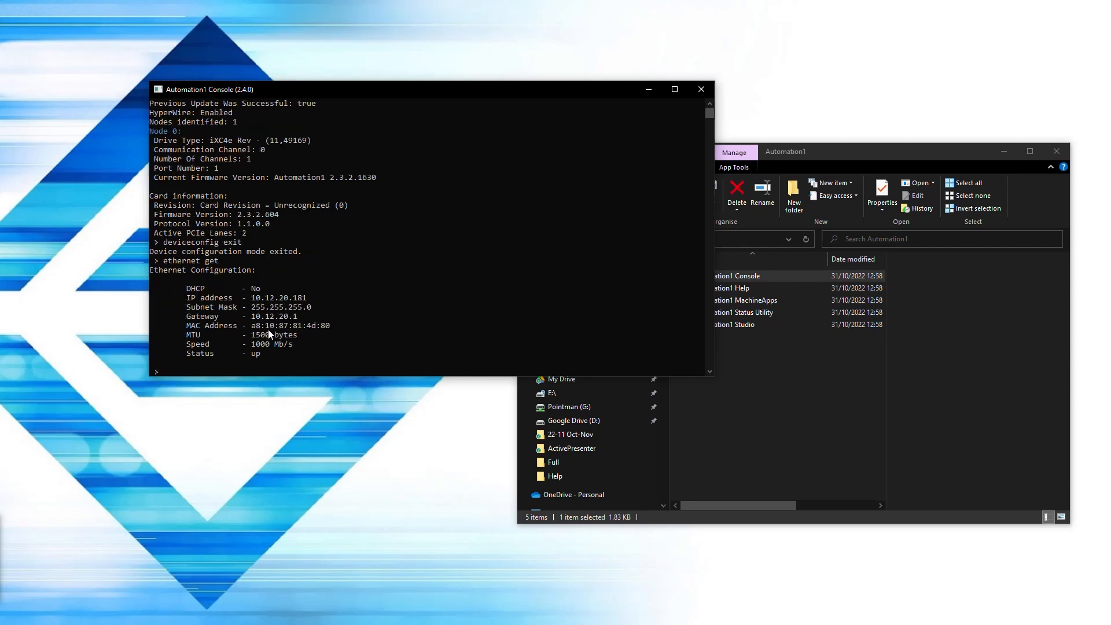
{"action": "scroll", "coordinate": [314, 271], "scroll_direction": "down", "scroll_amount": 2}
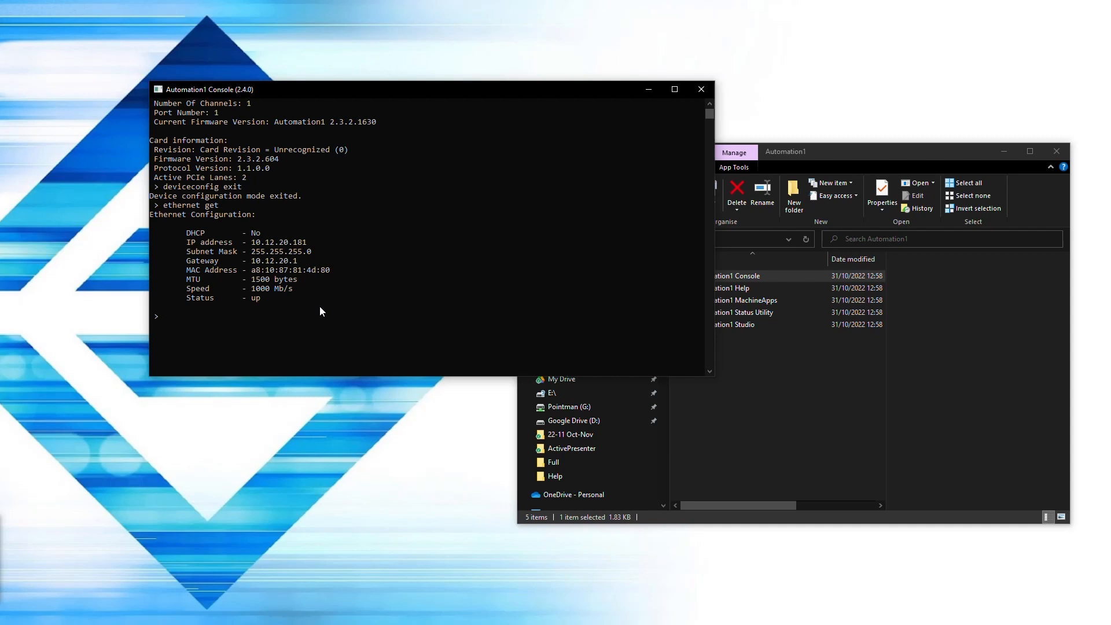
- Display the help for the ethernet set command and for its static subcommand
{"action": "key", "text": "Up"}
{"action": "key", "text": "BackSpace"}
{"action": "key", "text": "BackSpace"}
{"action": "key", "text": "BackSpace"}
{"action": "type", "text": "set -h"}
{"action": "key", "text": "Return"}
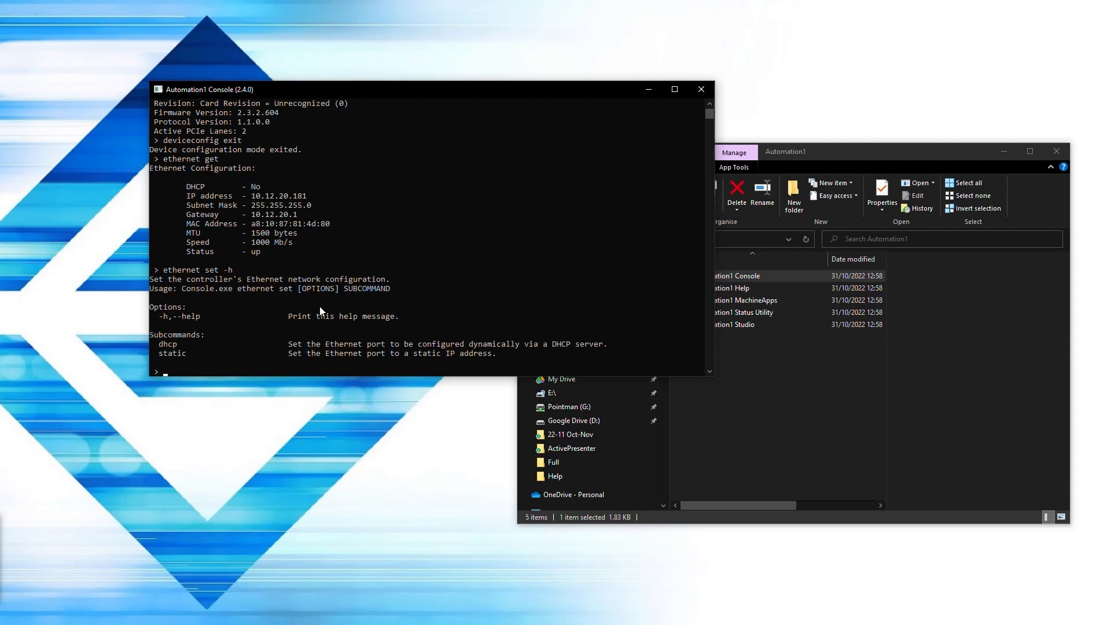
{"action": "key", "text": "Up"}
{"action": "type", "text": "static"}
{"action": "key", "text": "Return"}
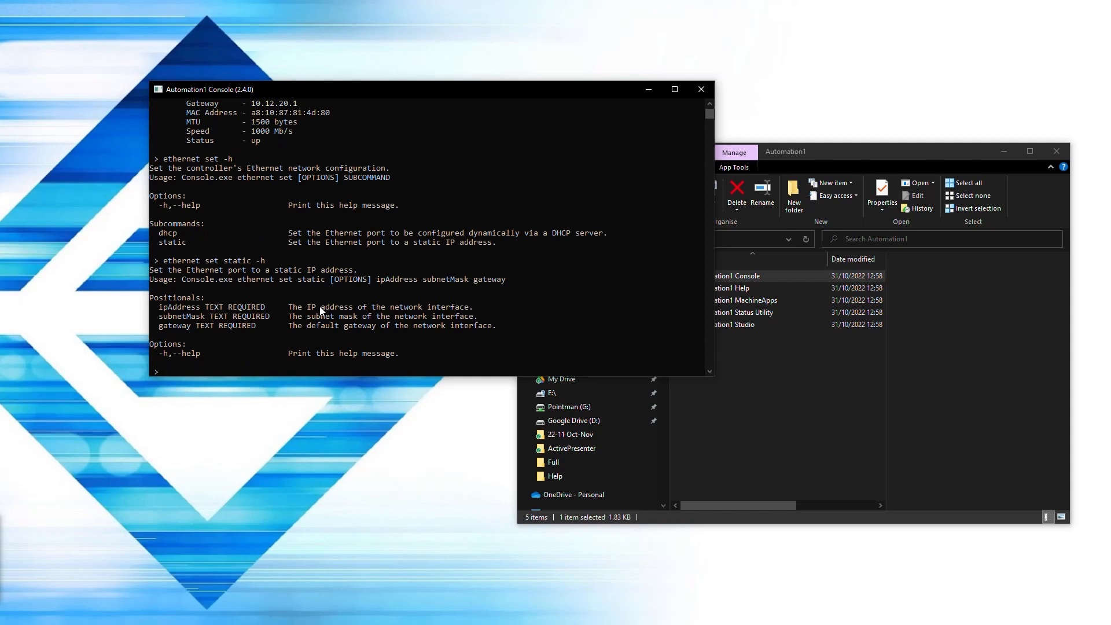
- Set the Ethernet port to static IP address 10.12.20.181, subnet mask 255.255.255.0 and gateway 10.12.20.1
{"action": "key", "text": "Up"}
{"action": "key", "text": "BackSpace"}
{"action": "key", "text": "BackSpace"}
{"action": "type", "text": "10"}
{"action": "type", "text": ".12.20"}
{"action": "type", "text": ".181"}
{"action": "type", "text": " 2558"}
{"action": "key", "text": "BackSpace"}
{"action": "type", "text": "."}
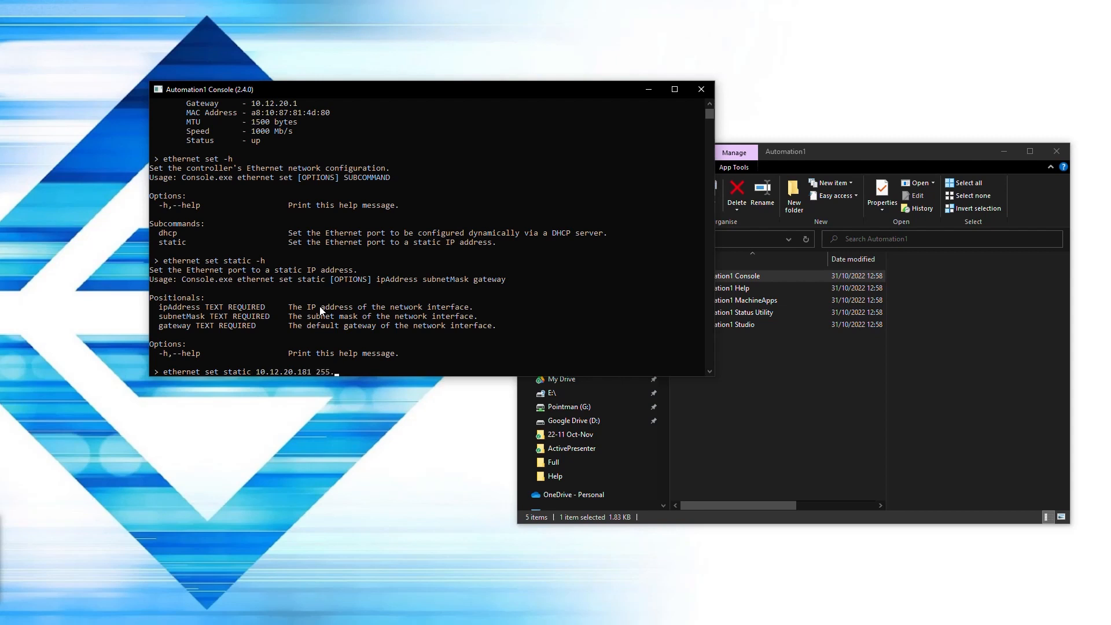
{"action": "type", "text": "255.255.0 10.12.210.1"}
{"action": "key", "text": "Left"}
{"action": "key", "text": "Left"}
{"action": "key", "text": "Left"}
{"action": "key", "text": "BackSpace"}
{"action": "key", "text": "Return"}
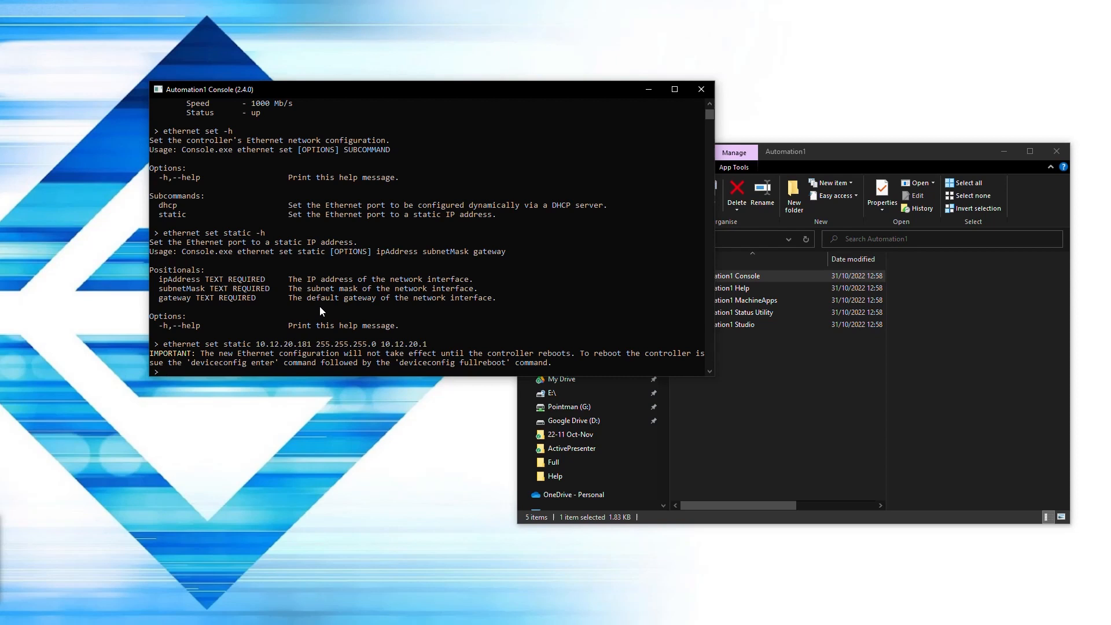
- Disconnect from the controller and reconnect to it at 192.168.7.1
{"action": "type", "text": "disconnect"}
{"action": "key", "text": "Return"}
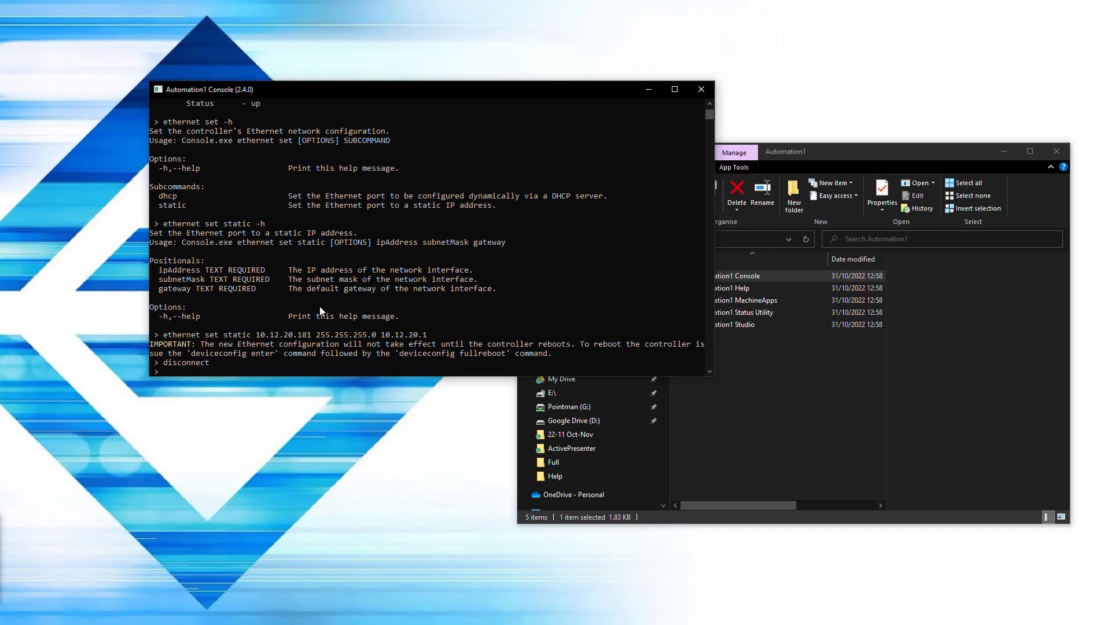
{"action": "type", "text": "ethernet get"}
{"action": "key", "text": "Up"}
{"action": "key", "text": "Up"}
{"action": "key", "text": "Up"}
{"action": "key", "text": "Up"}
{"action": "key", "text": "Return"}
- Enter device configuration mode on the reconnected controller, repeating the command until it is accepted
{"action": "key", "text": "Up"}
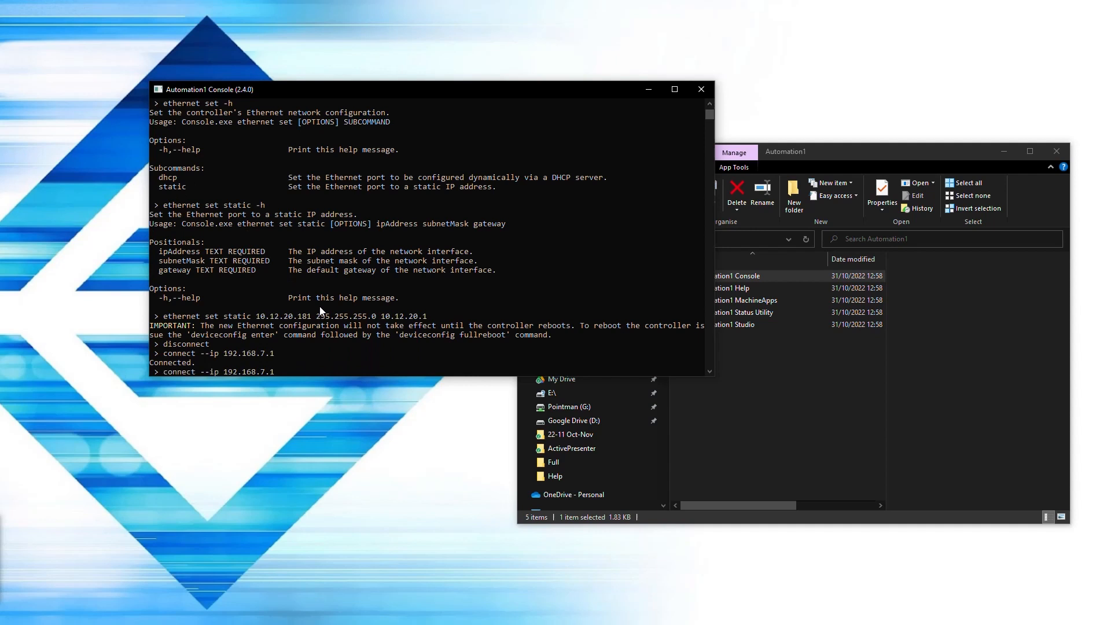
{"action": "key", "text": "Up"}
{"action": "key", "text": "Up"}
{"action": "key", "text": "Return"}
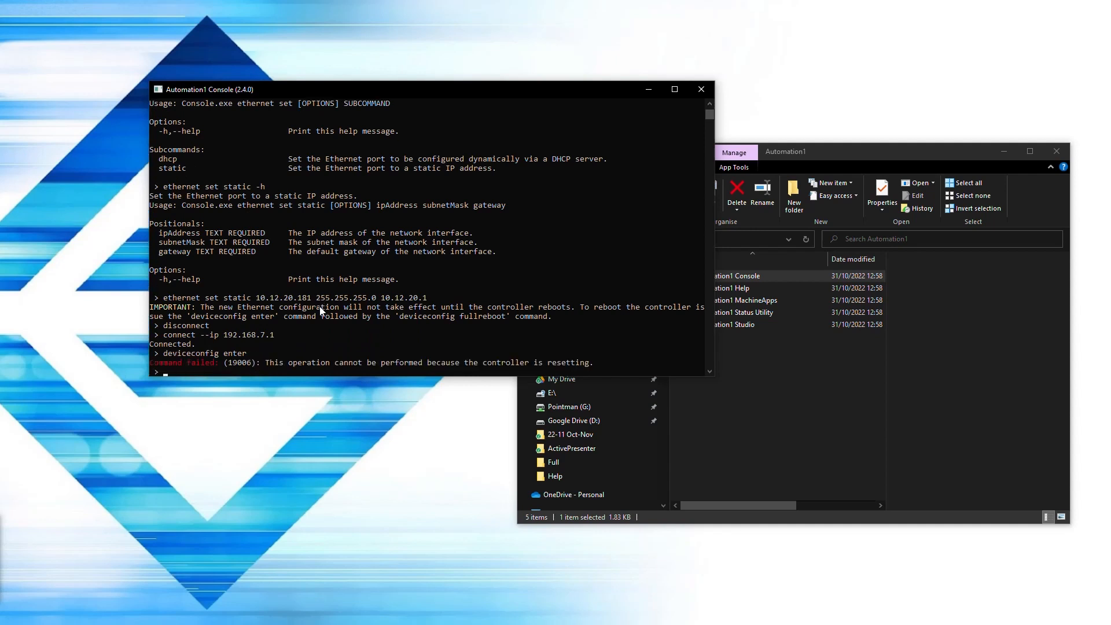
{"action": "key", "text": "Up"}
{"action": "key", "text": "Return"}
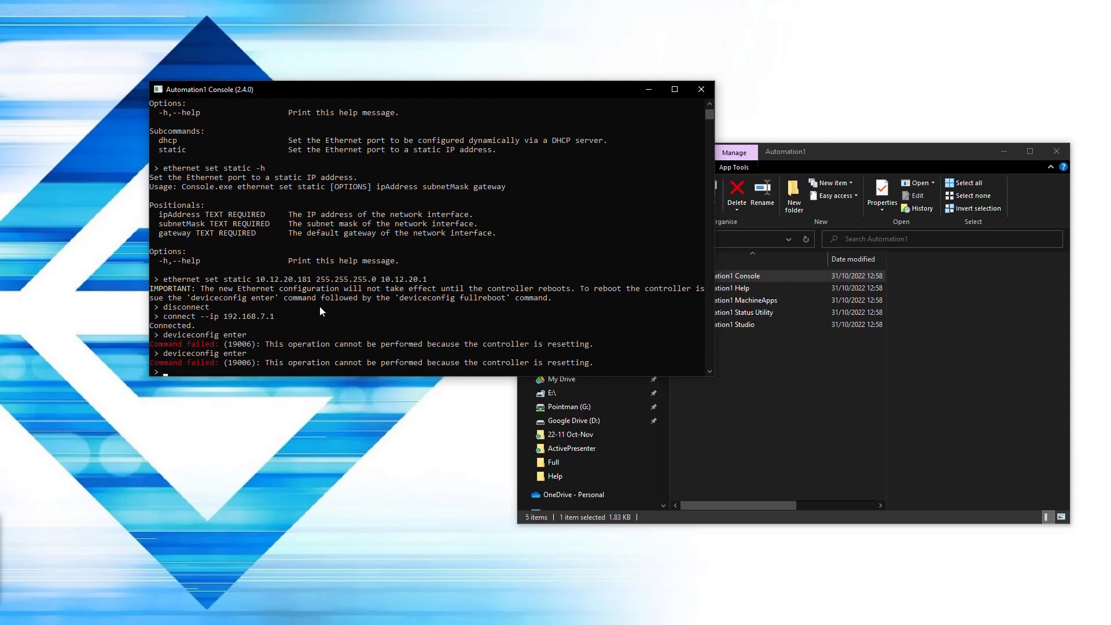
{"action": "key", "text": "Up"}
{"action": "key", "text": "Return"}
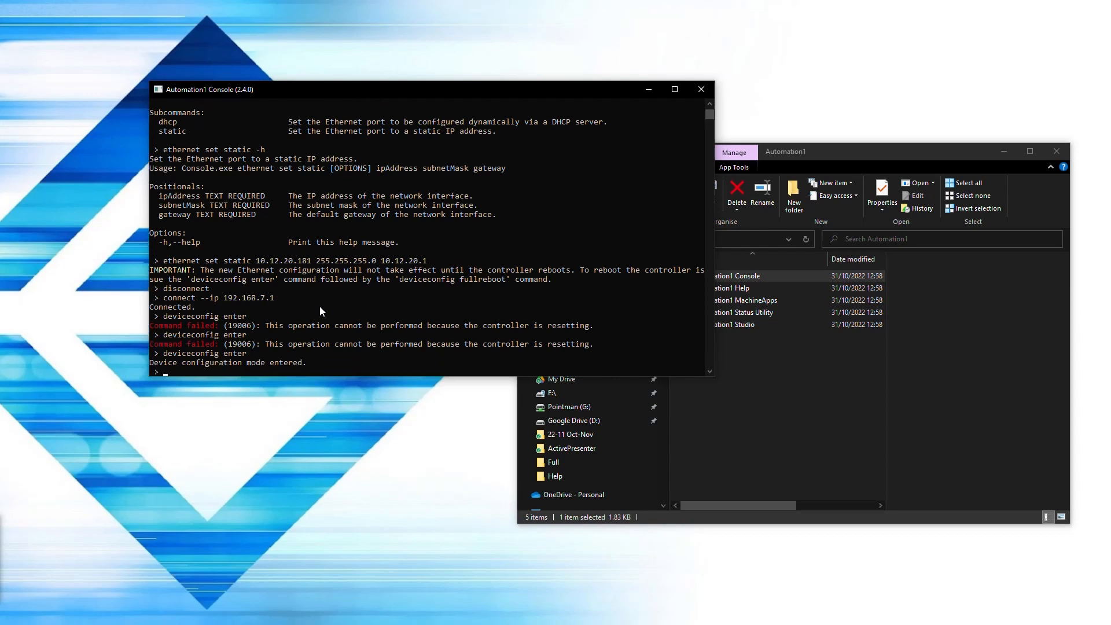
- Identify the reconnected controller's devices and firmware versions with deviceconfig identify
{"action": "key", "text": "Up"}
{"action": "key", "text": "Up"}
{"action": "key", "text": "Up"}
{"action": "key", "text": "Up"}
{"action": "key", "text": "Return"}
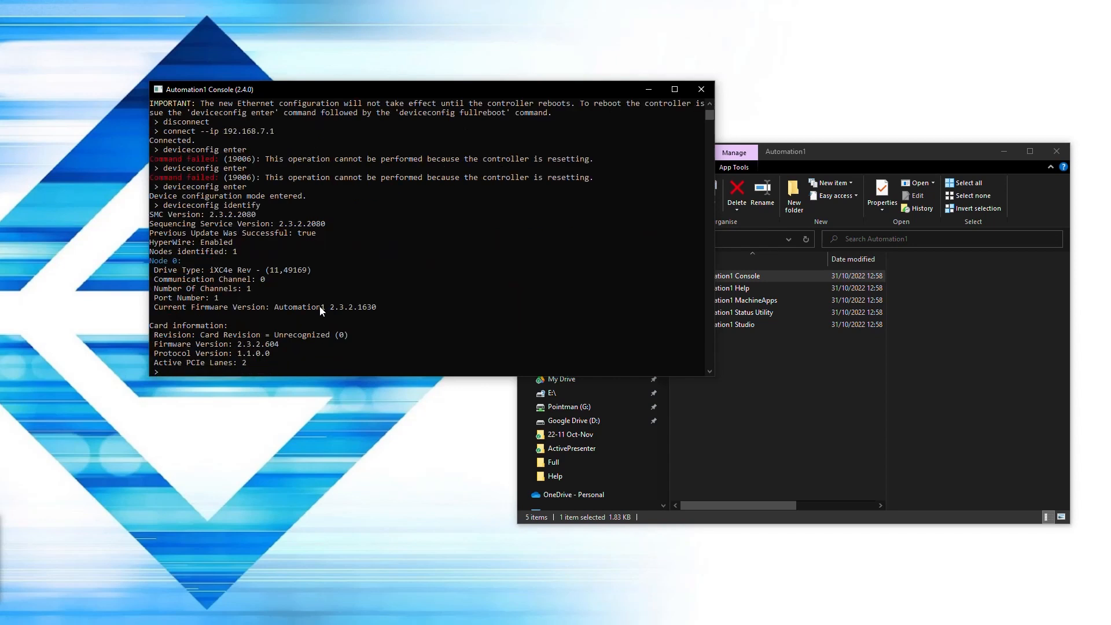
- Exit device configuration mode and retrieve the Ethernet configuration with ethernet get
{"action": "type", "text": "deviceconfig exit"}
{"action": "key", "text": "Return"}
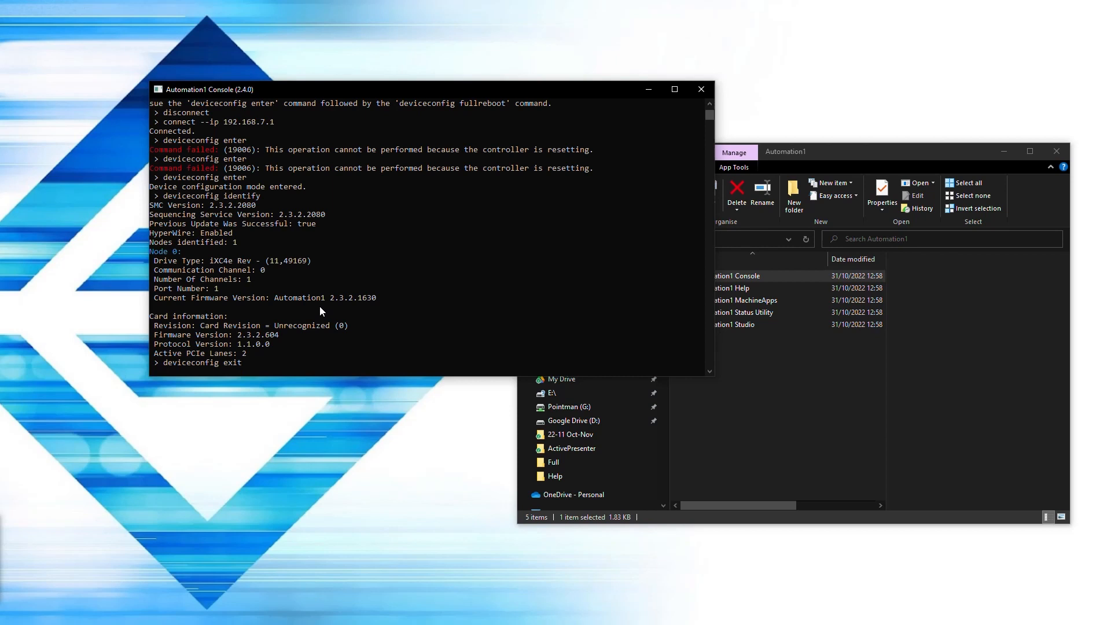
{"action": "type", "text": "ethernet get"}
{"action": "key", "text": "Return"}
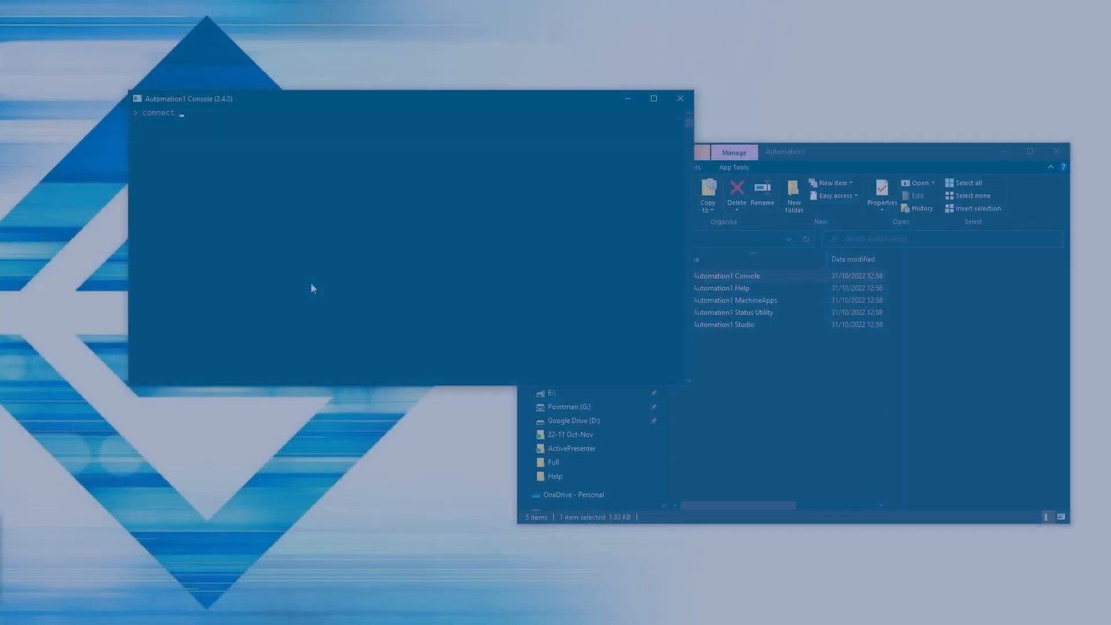
- Connect to the controller at its static IP address 10.12.20.181 and enter device configuration mode
{"action": "type", "text": "connect "}
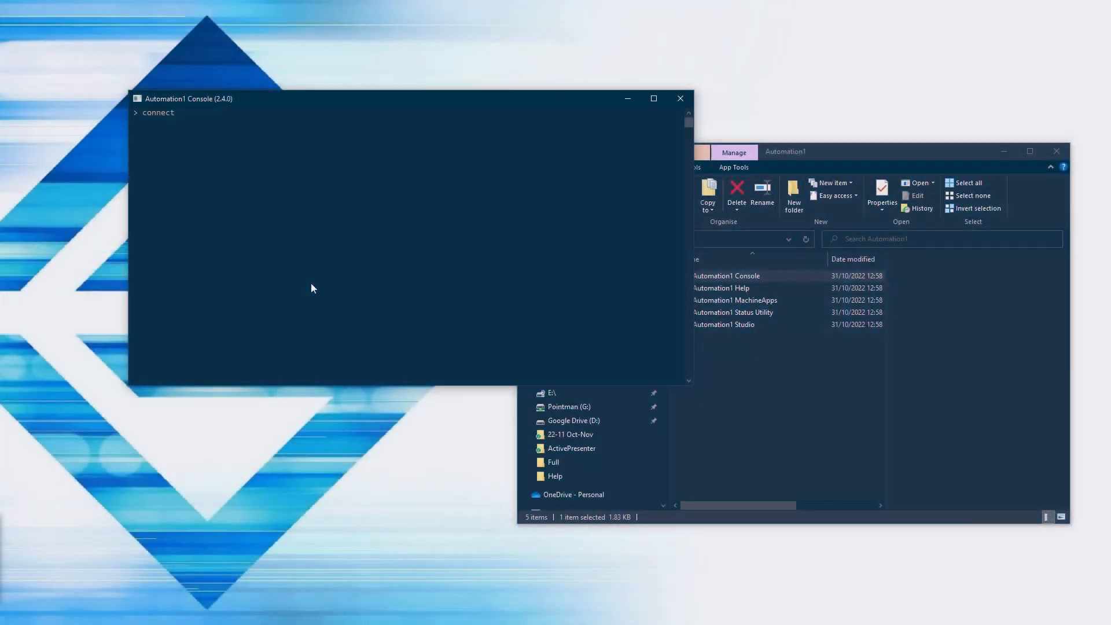
{"action": "type", "text": "--"}
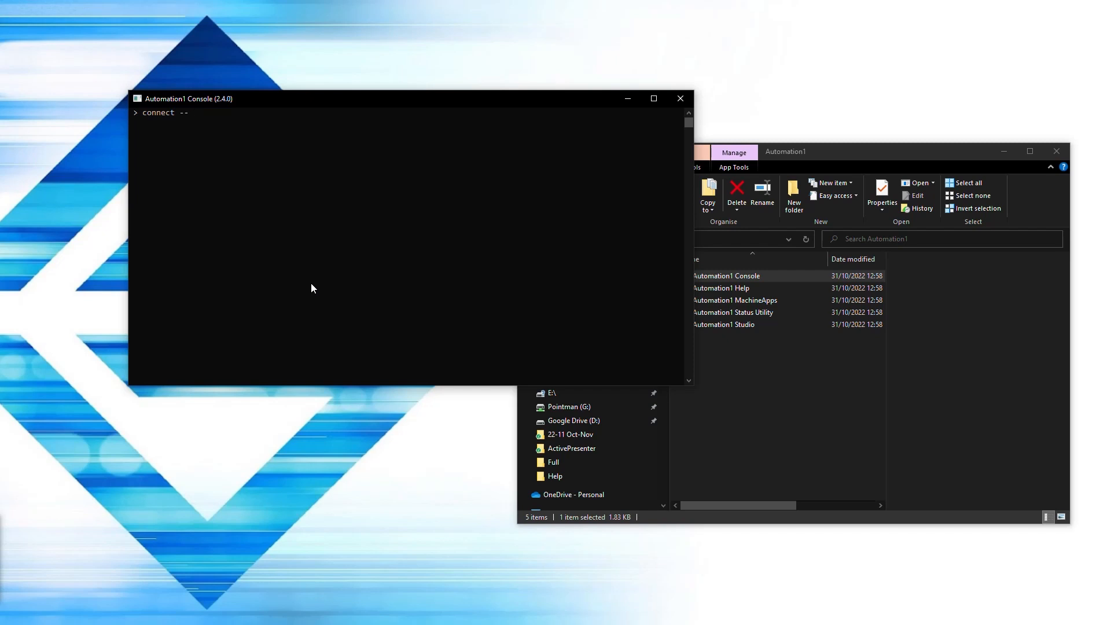
{"action": "type", "text": "ip 10."}
{"action": "type", "text": "20."}
{"action": "key", "text": "BackSpace"}
{"action": "key", "text": "BackSpace"}
{"action": "key", "text": "BackSpace"}
{"action": "type", "text": "12.20.181"}
{"action": "key", "text": "Return"}
{"action": "type", "text": "deviceconfig enter"}
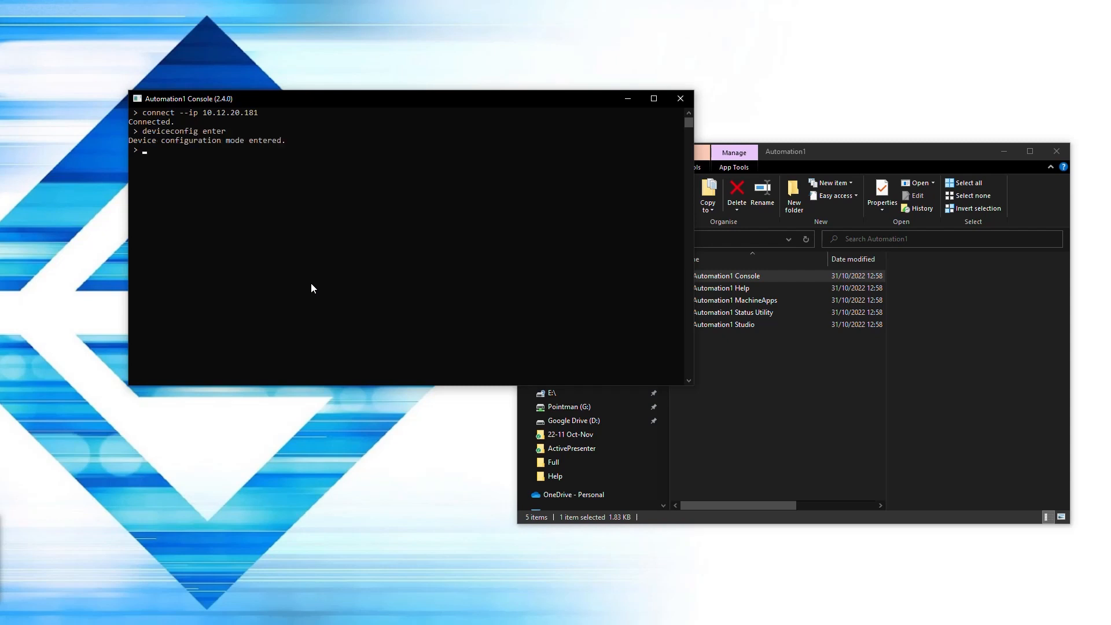
- Run deviceconfig identify on the controller at 10.12.20.181 to list its nodes and card information
{"action": "key", "text": "Up"}
{"action": "key", "text": "BackSpace"}
{"action": "key", "text": "BackSpace"}
{"action": "key", "text": "BackSpace"}
{"action": "key", "text": "BackSpace"}
{"action": "key", "text": "BackSpace"}
{"action": "type", "text": "identify"}
{"action": "key", "text": "Return"}
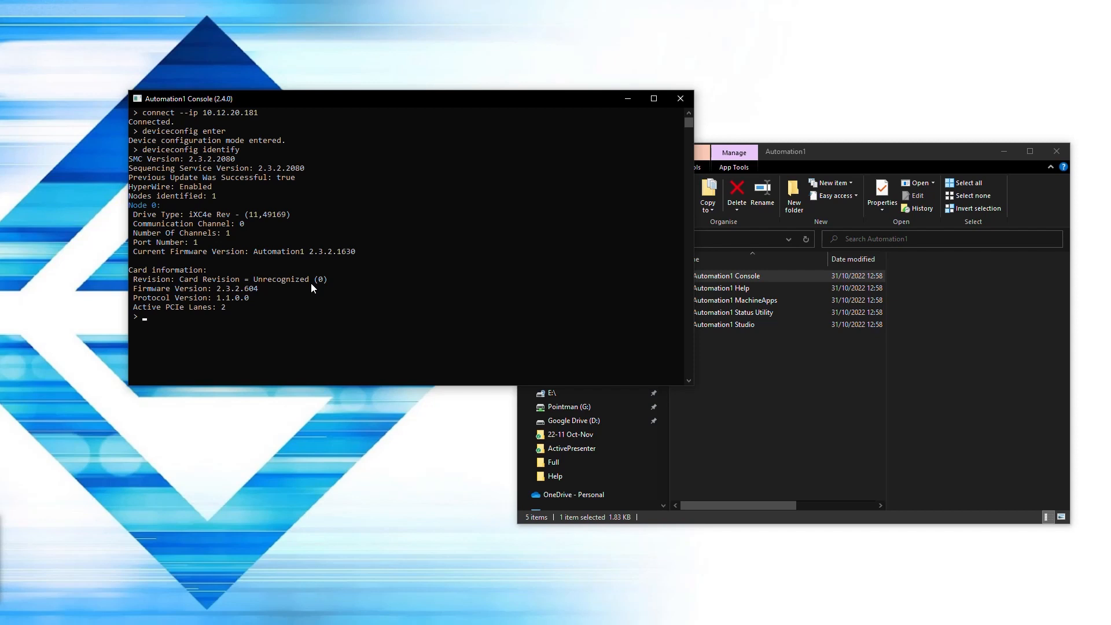
- Exit device configuration mode and try to disconnect from the controller at 10.12.20.181
{"action": "type", "text": "deviceconfig exit"}
{"action": "key", "text": "Return"}
{"action": "type", "text": "discconec"}
{"action": "key", "text": "Return"}
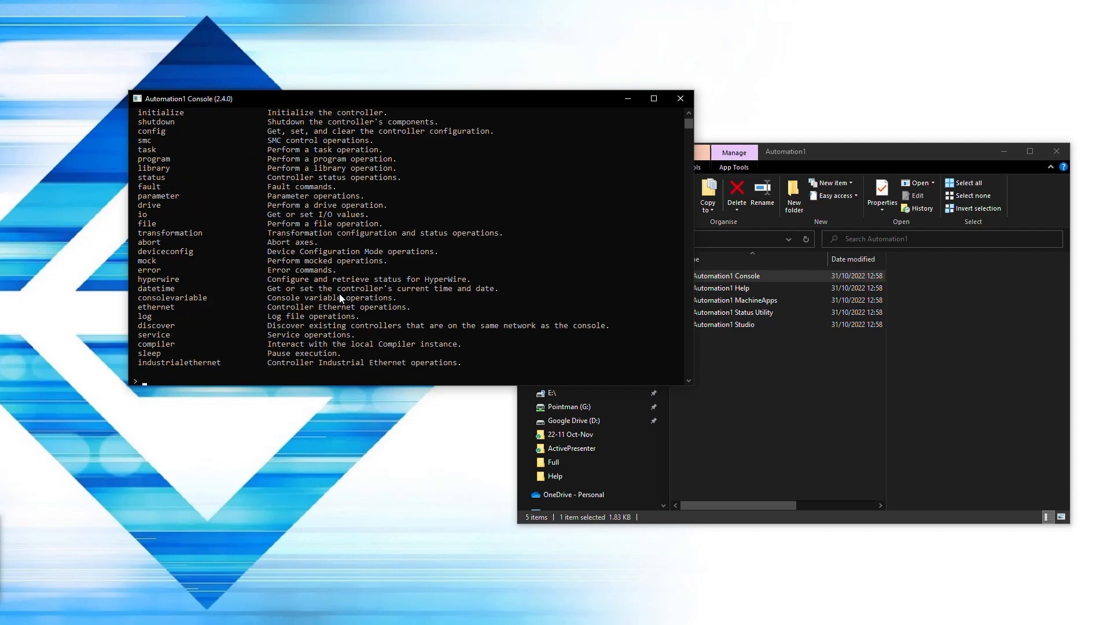